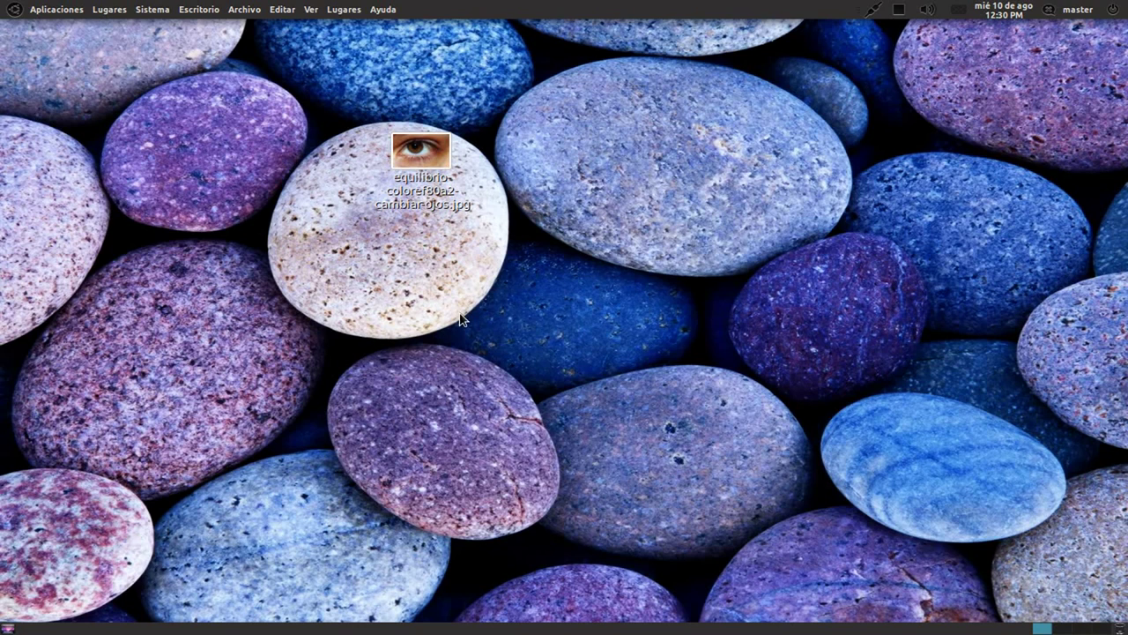
Bring up the desktop context menu for the equilibrio-coloref80a2-cambiar-ojos.jpg eye photo.
right_click(411, 169)
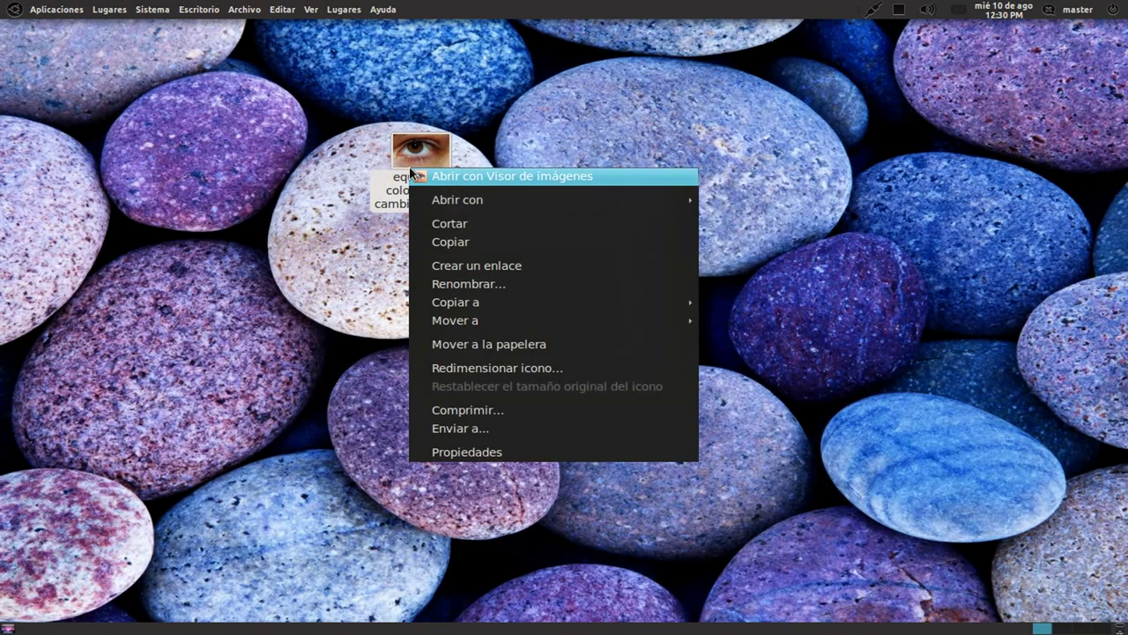
double_click(374, 181)
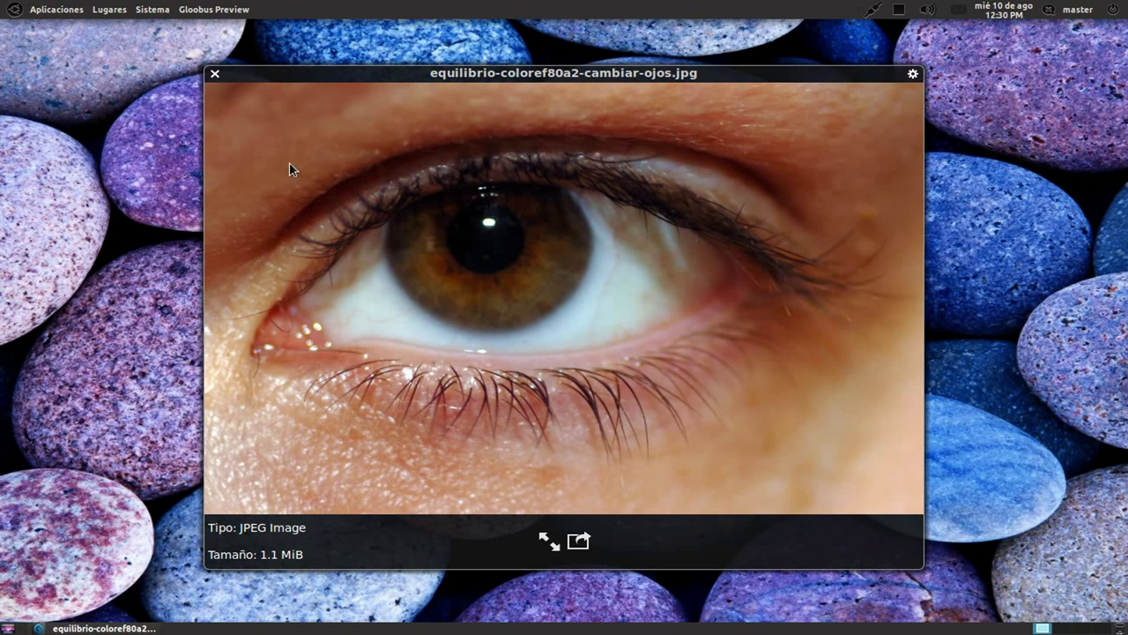
click(215, 77)
right_click(429, 189)
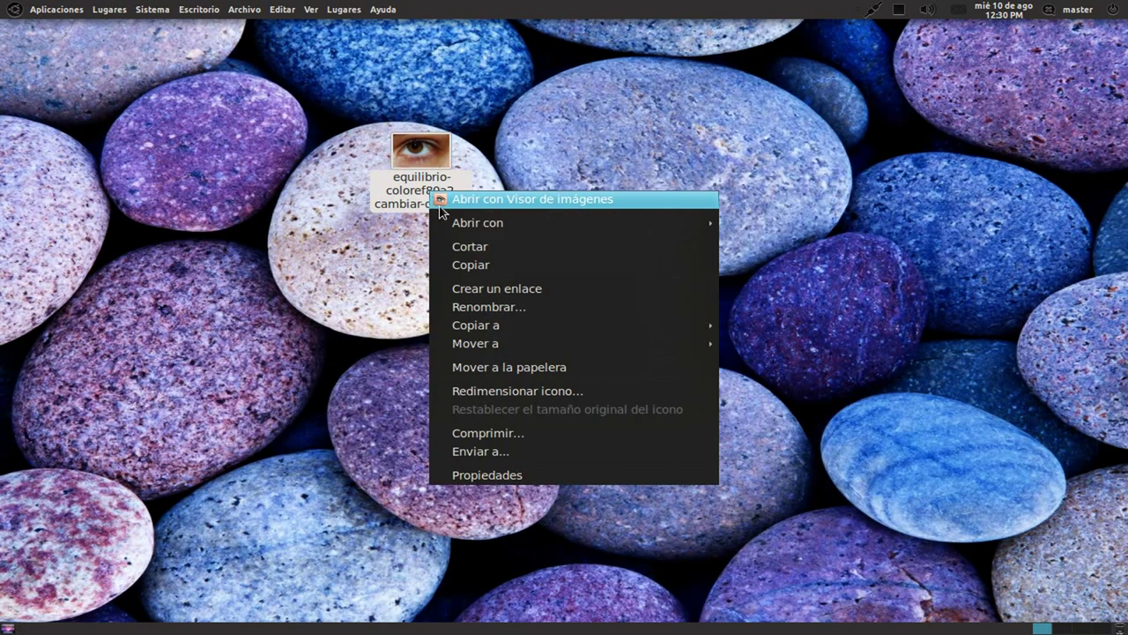
Open the eye photo in GIMP, converting its embedded Nikon sRGB profile to built-in sRGB.
click(806, 223)
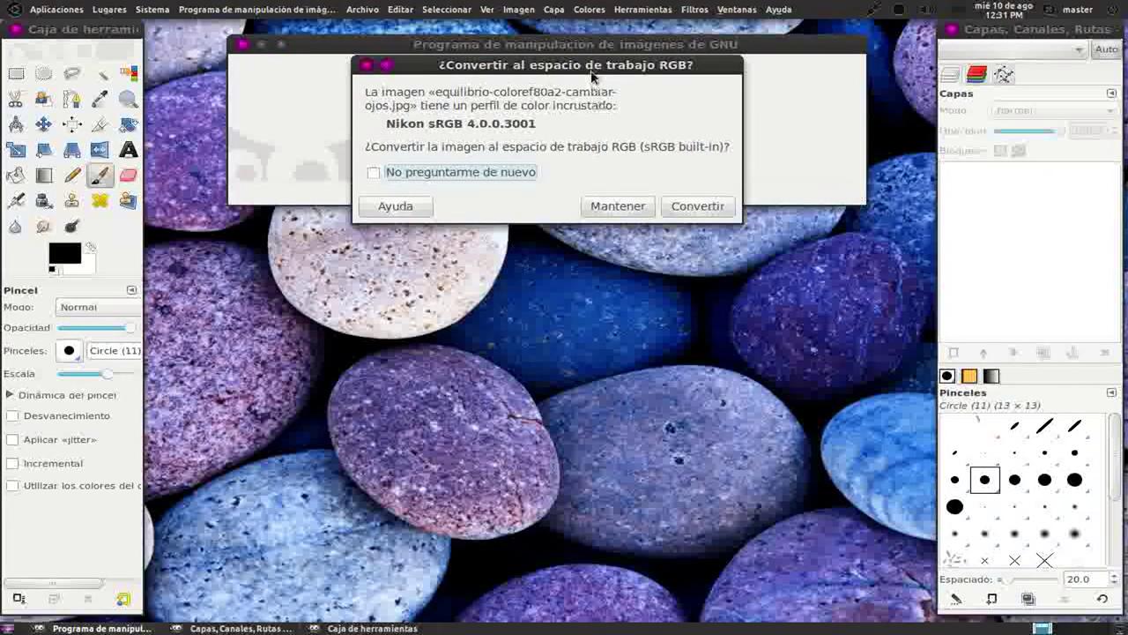
drag(592, 73, 591, 244)
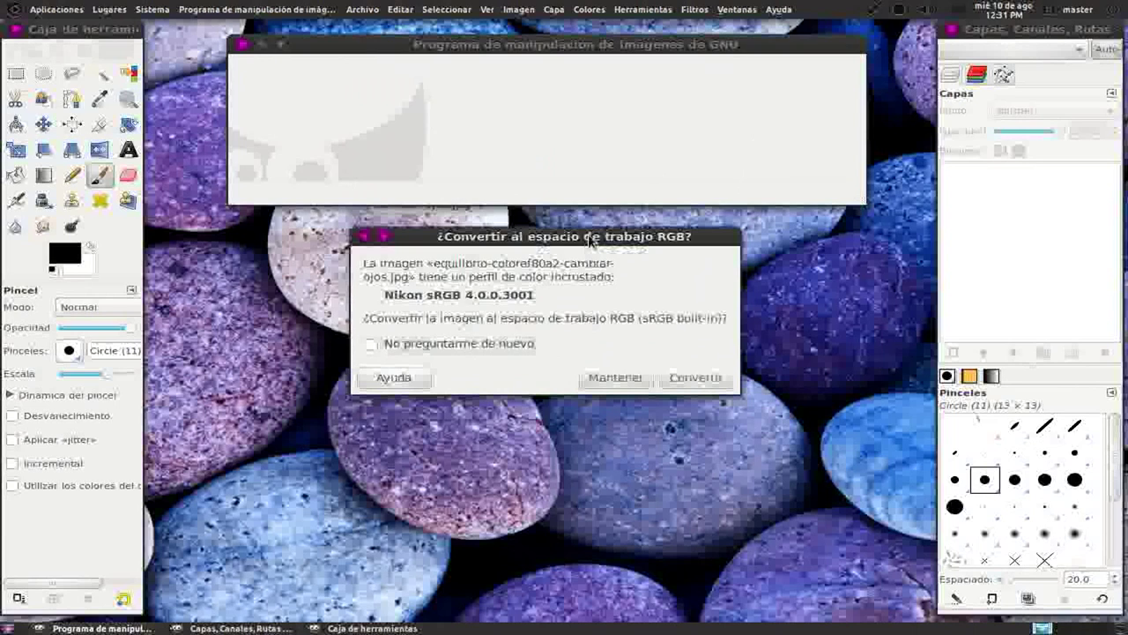
drag(590, 240, 582, 115)
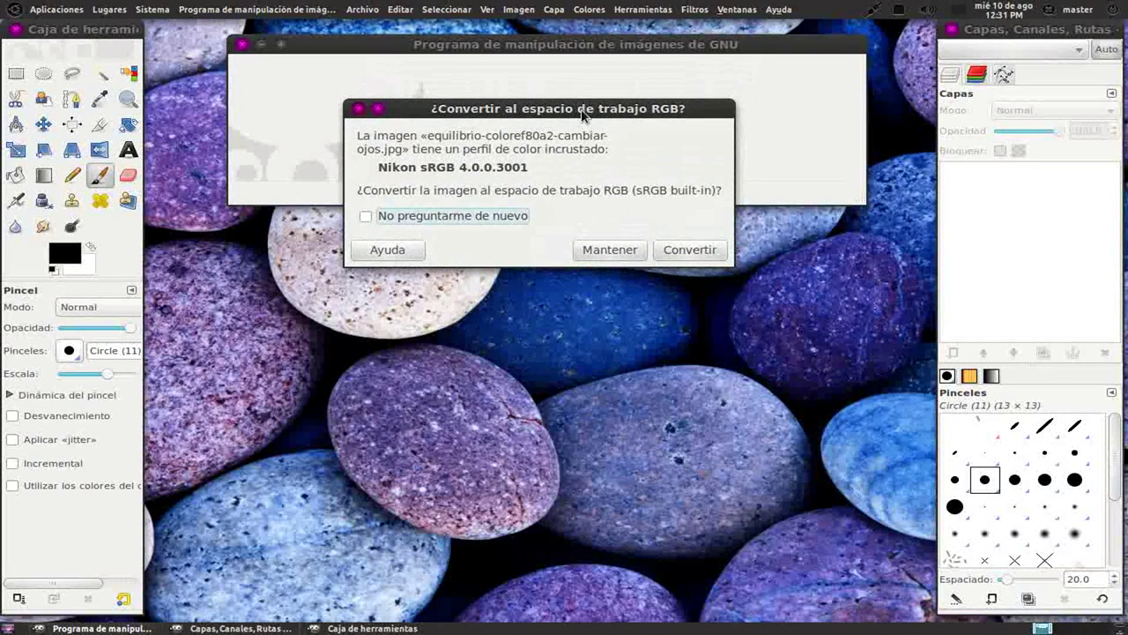
mouse_move(582, 115)
mouse_down()
mouse_move(582, 177)
mouse_move(574, 153)
mouse_up()
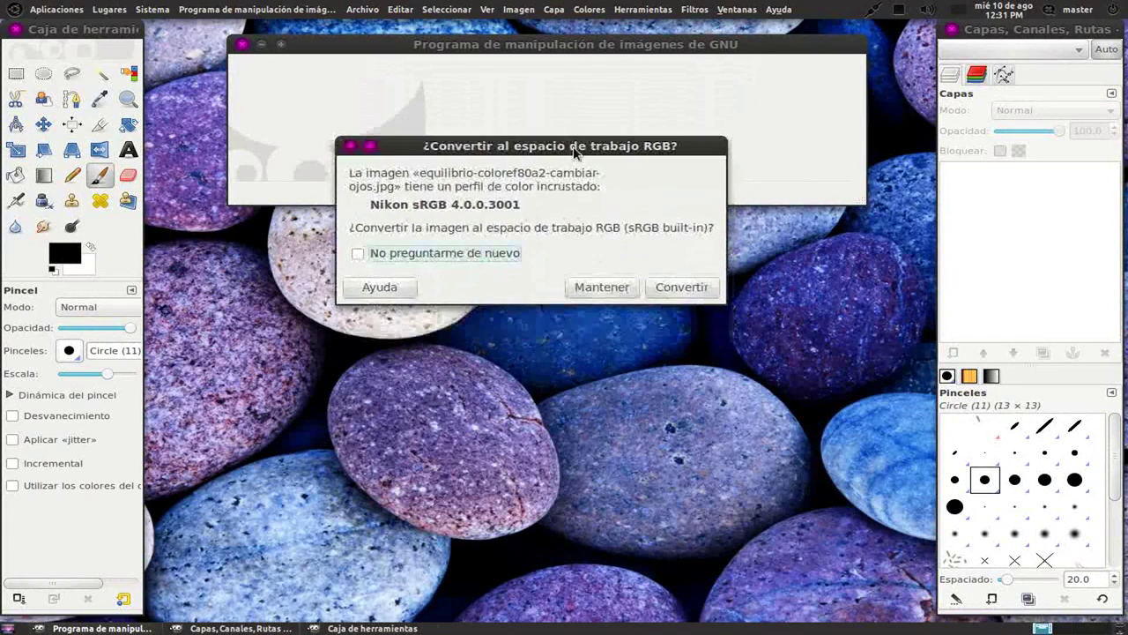
click(690, 296)
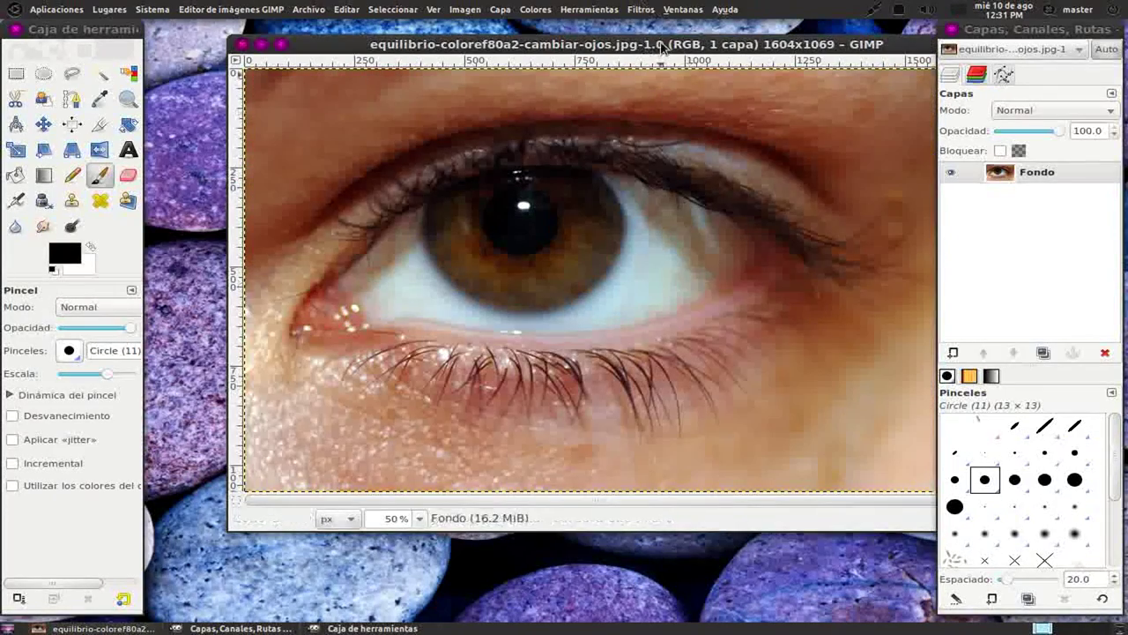
Add a transparent 1604×1069 layer 'Capa nueva' above the Fondo layer.
drag(661, 46, 605, 45)
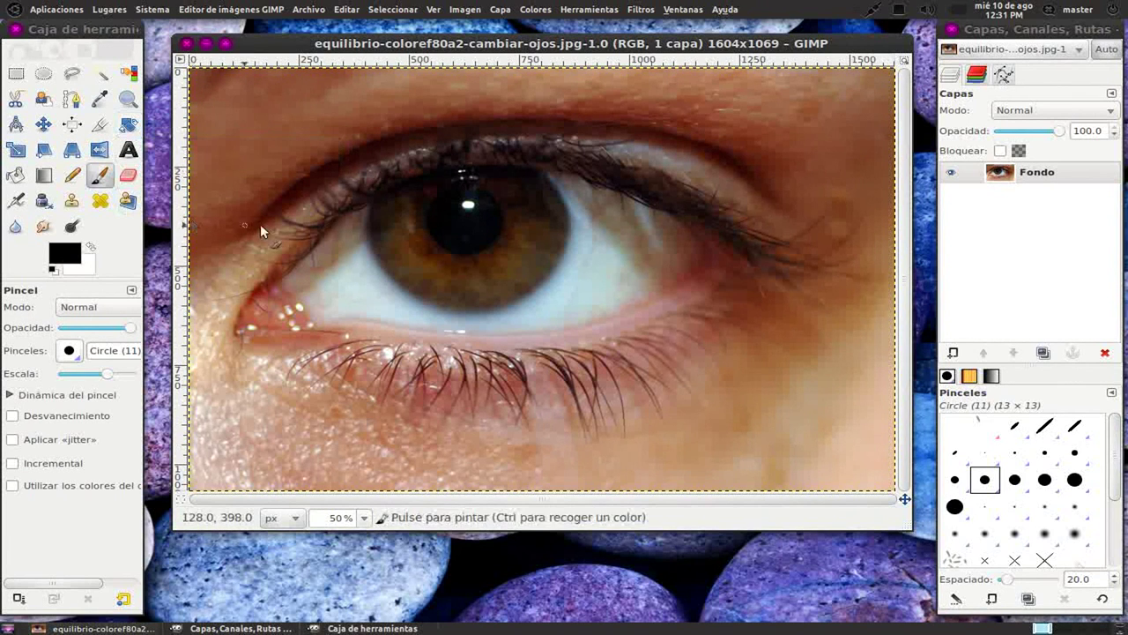
click(1038, 174)
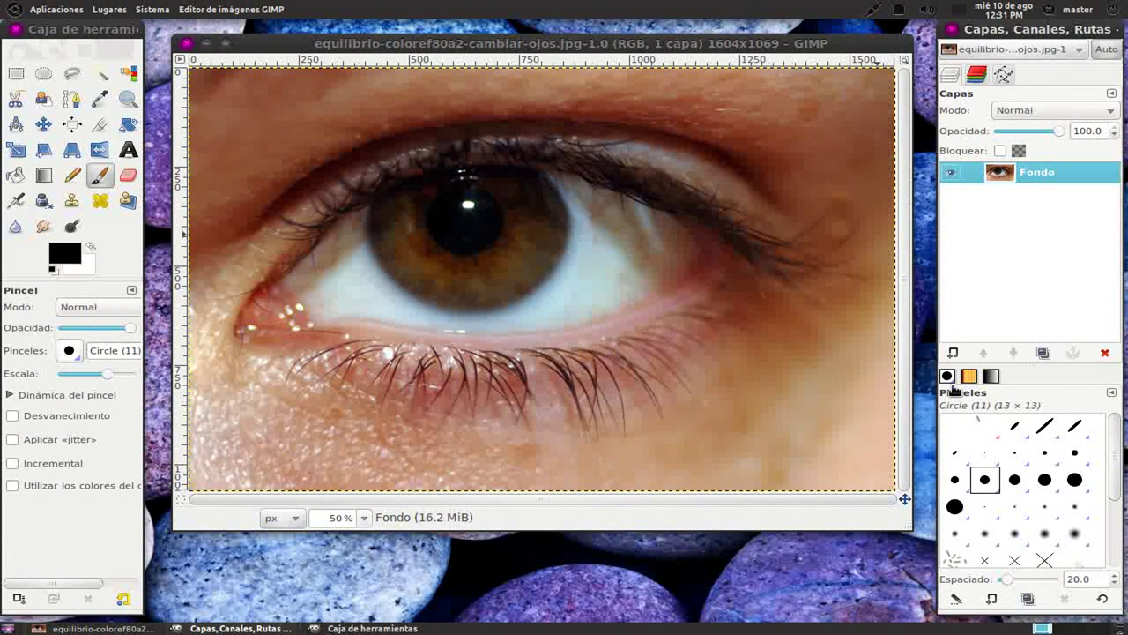
click(953, 353)
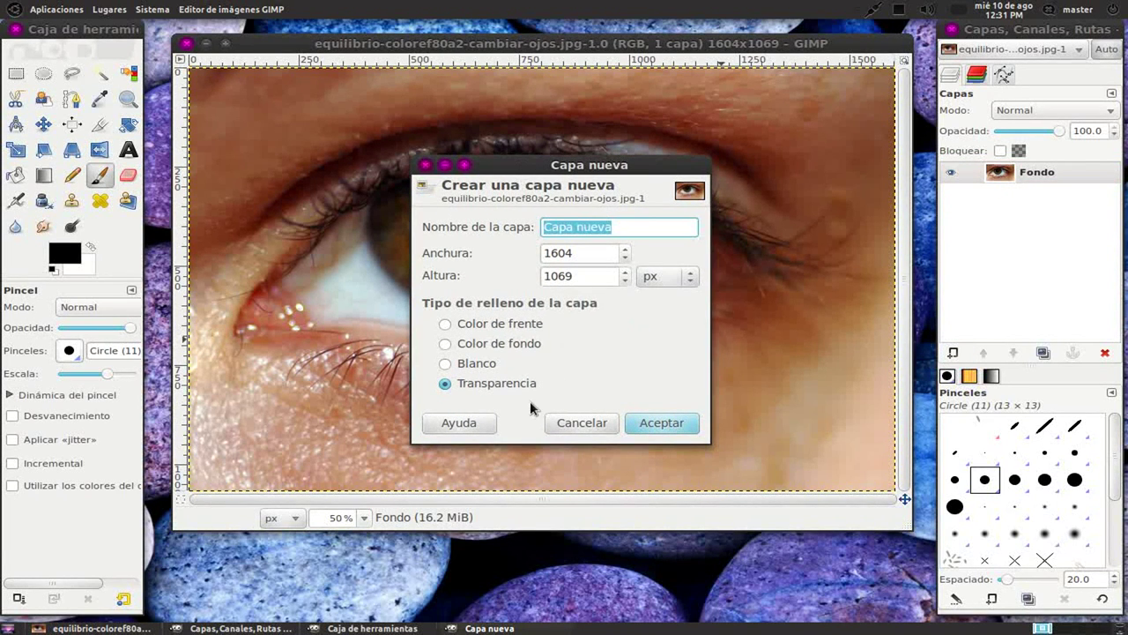
click(446, 385)
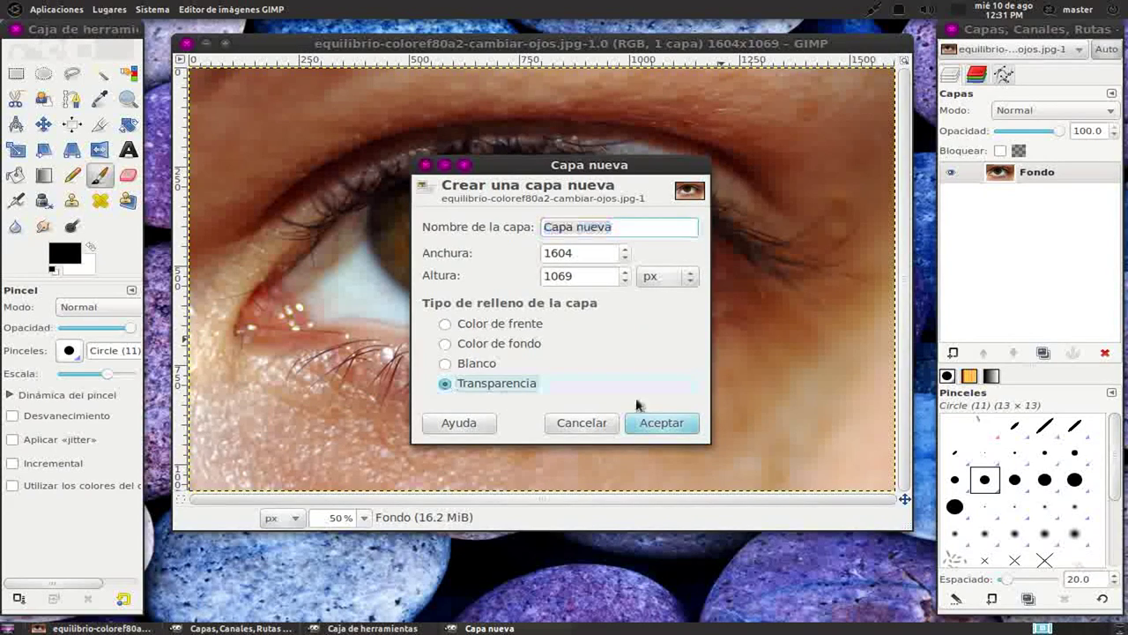
click(659, 422)
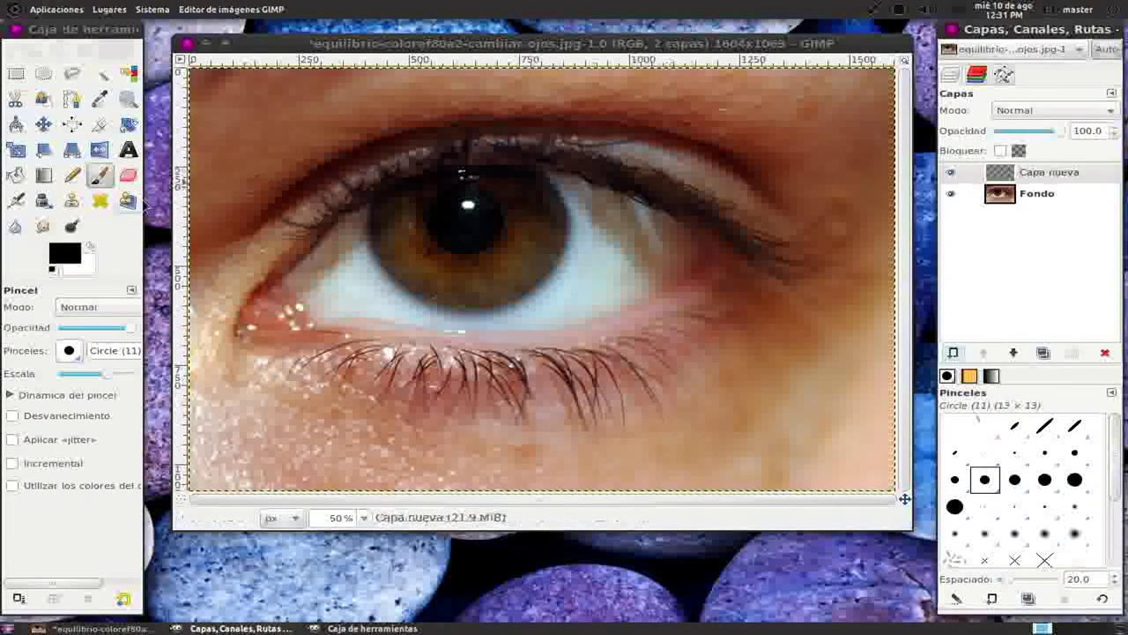
Switch to the Pencil tool with pure green 00ff00 as the foreground colour.
click(75, 175)
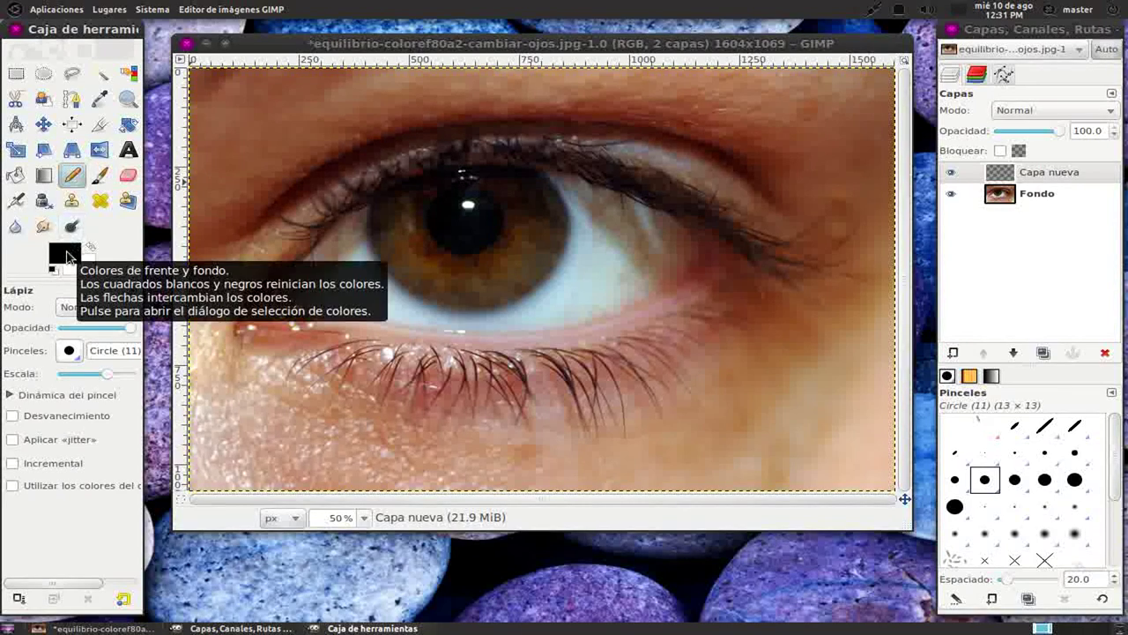
click(69, 256)
drag(623, 191, 723, 177)
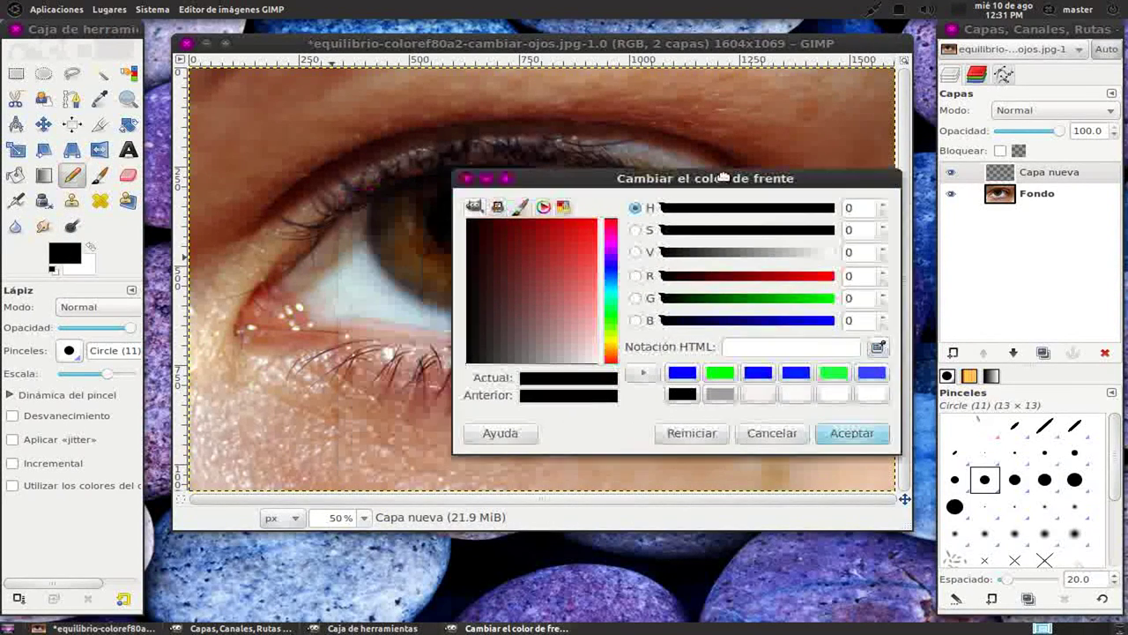
drag(699, 303, 717, 303)
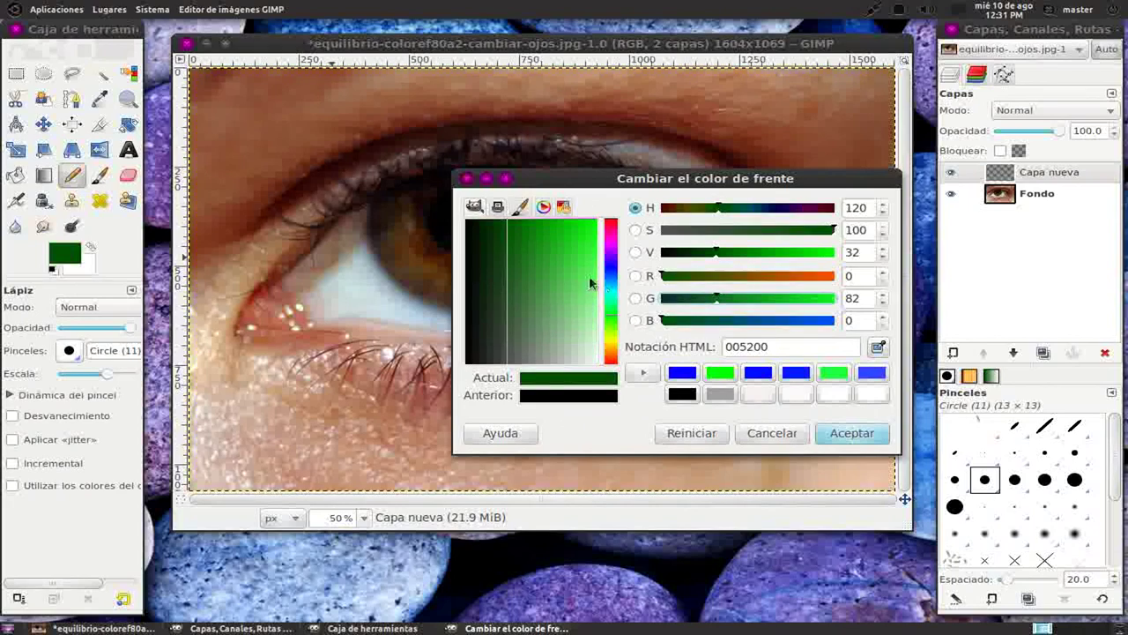
drag(595, 282, 596, 222)
click(792, 302)
drag(531, 282, 602, 225)
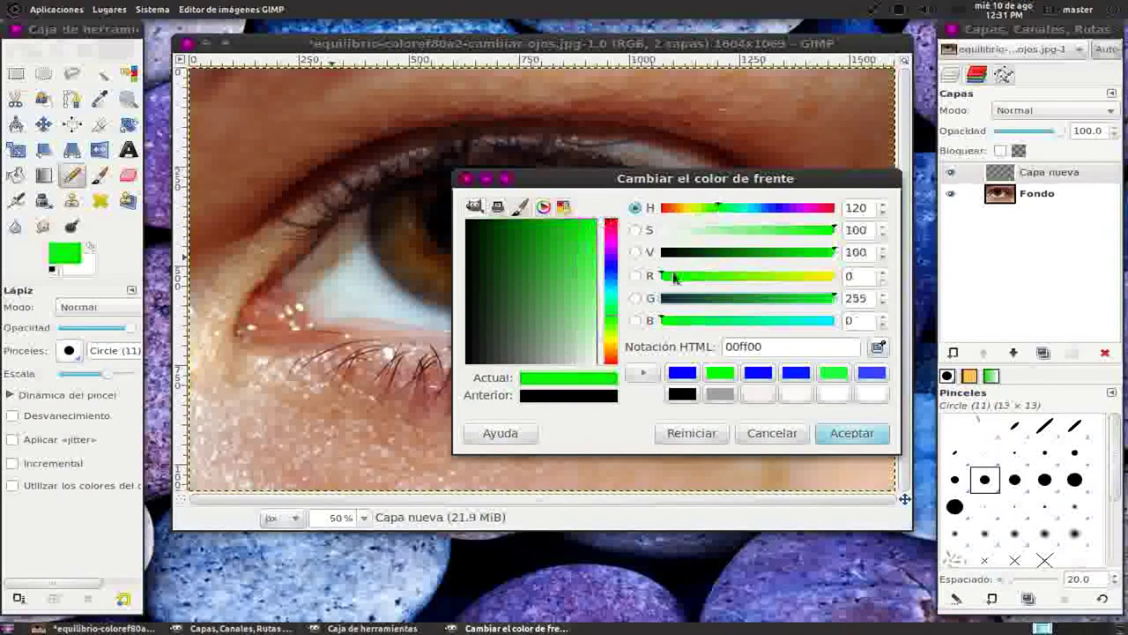
click(851, 433)
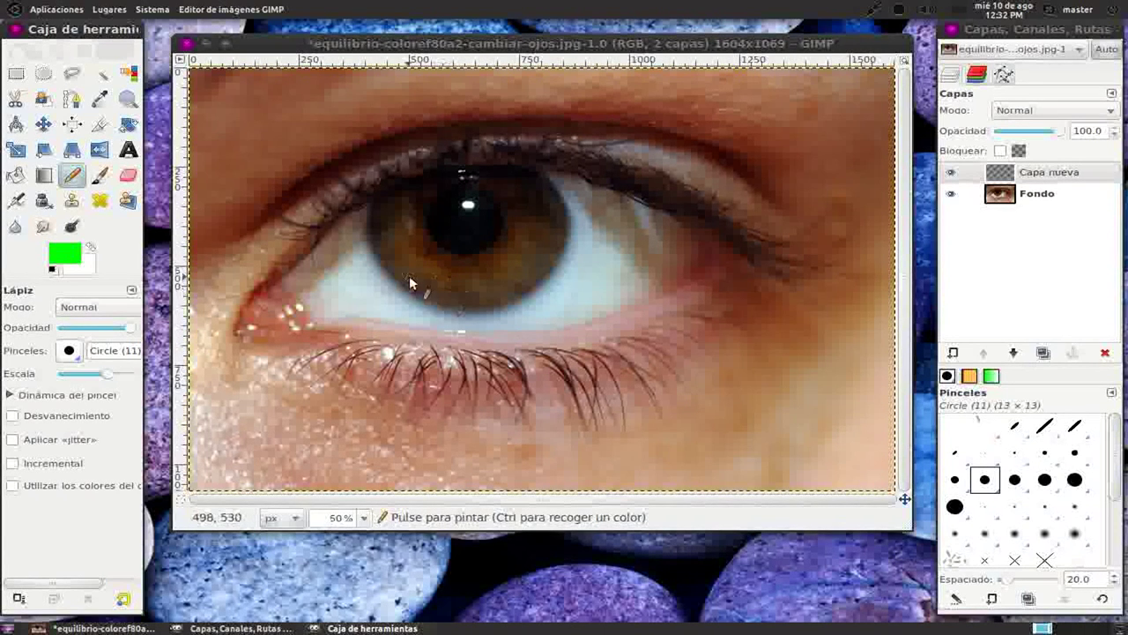
Enlarge the pencil and paint the iris solid green on Capa nueva, leaving the pupil and highlight clear.
drag(105, 377, 127, 373)
click(468, 285)
mouse_move(468, 285)
mouse_down()
mouse_move(413, 257)
mouse_move(402, 203)
mouse_move(367, 239)
mouse_move(383, 277)
mouse_move(483, 295)
mouse_move(529, 266)
mouse_move(540, 199)
mouse_move(524, 189)
mouse_move(539, 201)
mouse_move(549, 247)
mouse_move(503, 297)
mouse_move(428, 290)
mouse_move(396, 243)
mouse_move(401, 225)
mouse_move(433, 267)
mouse_move(487, 279)
mouse_move(523, 246)
mouse_move(511, 189)
mouse_move(518, 240)
mouse_move(470, 269)
mouse_move(441, 266)
mouse_move(413, 236)
mouse_up()
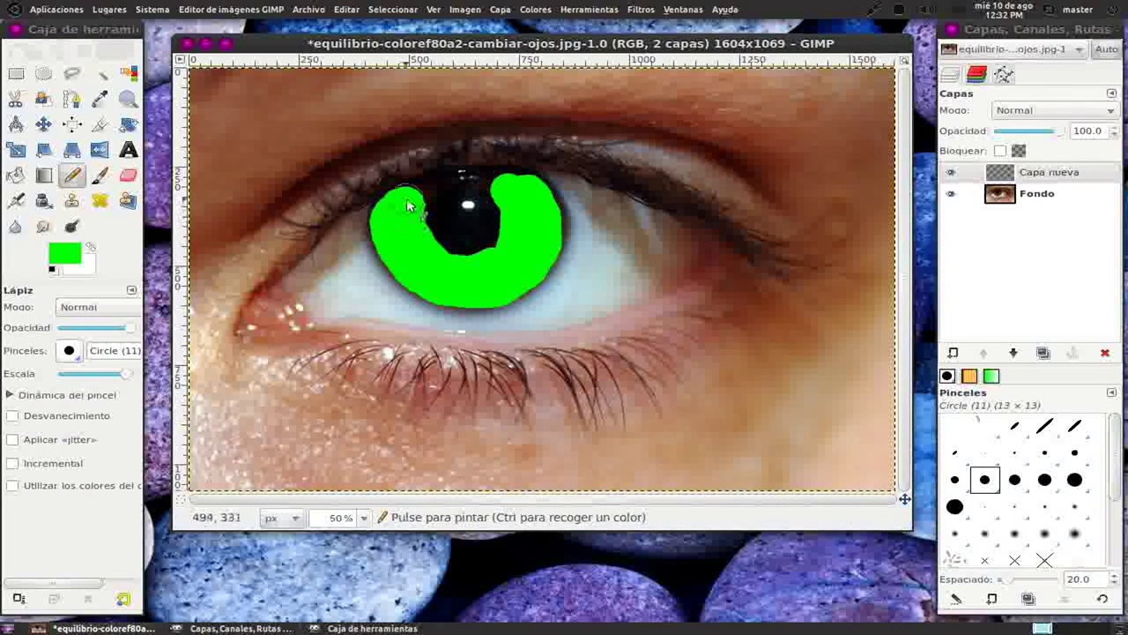
drag(126, 373, 97, 373)
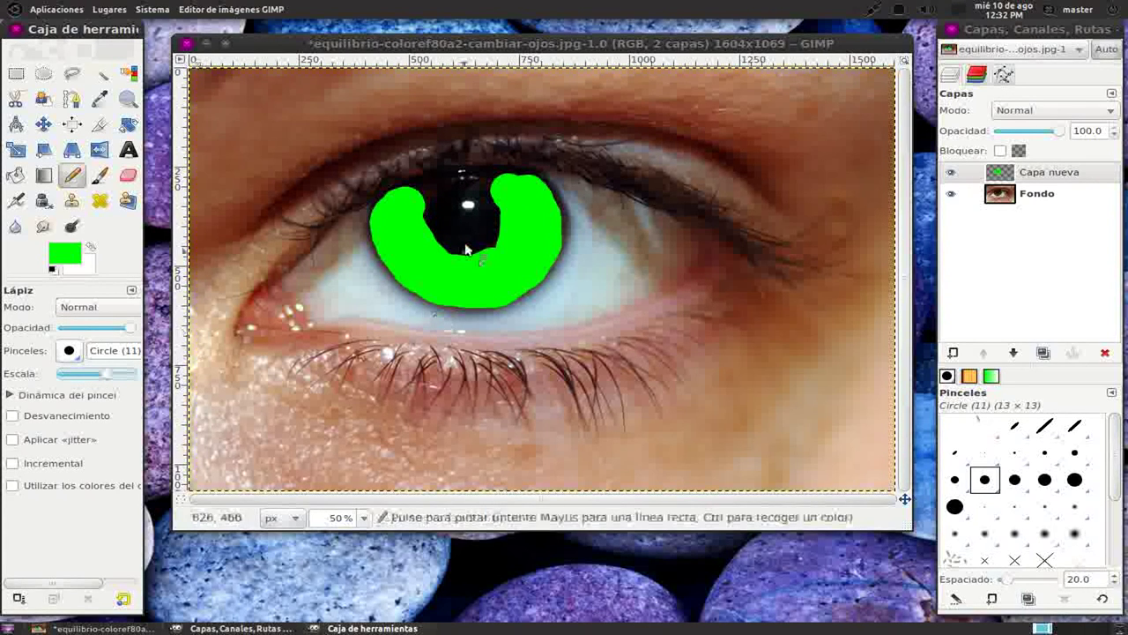
mouse_move(504, 176)
mouse_down()
mouse_move(403, 193)
mouse_move(530, 183)
mouse_move(445, 176)
mouse_move(423, 189)
mouse_move(502, 187)
mouse_move(421, 198)
mouse_up()
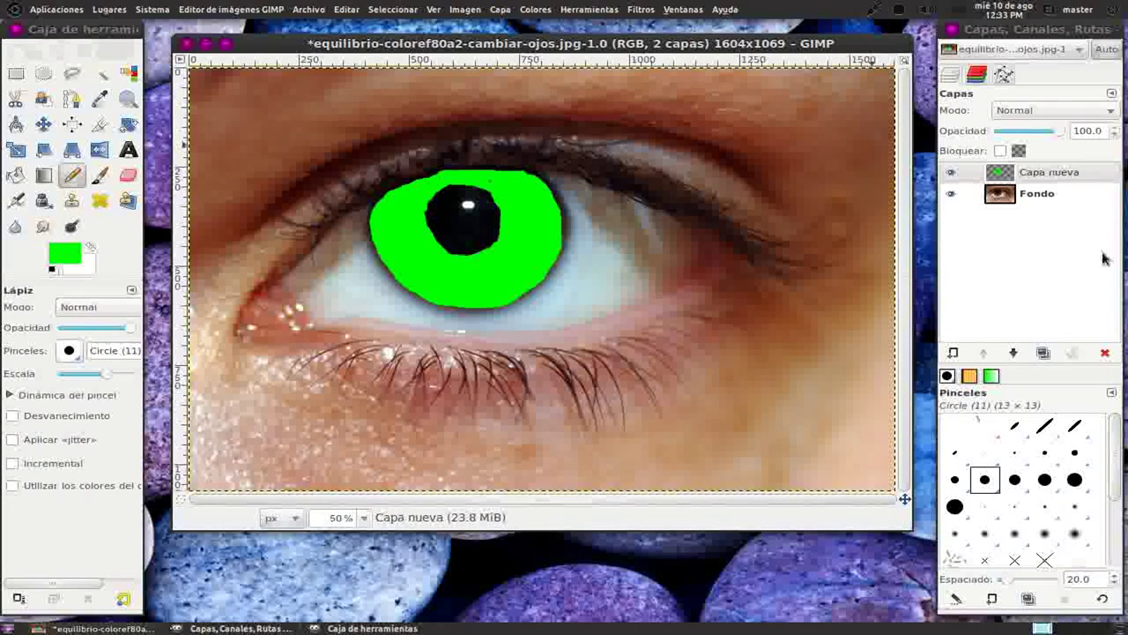
Set Capa nueva's blend mode to Tono and its opacity to 64.7.
click(1048, 111)
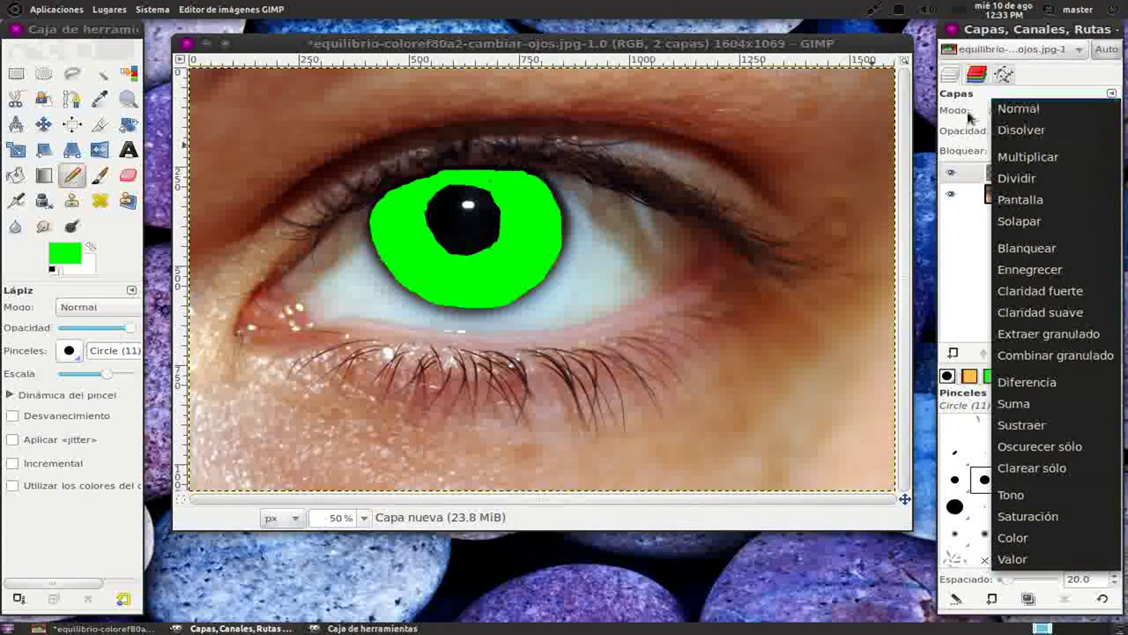
click(1018, 496)
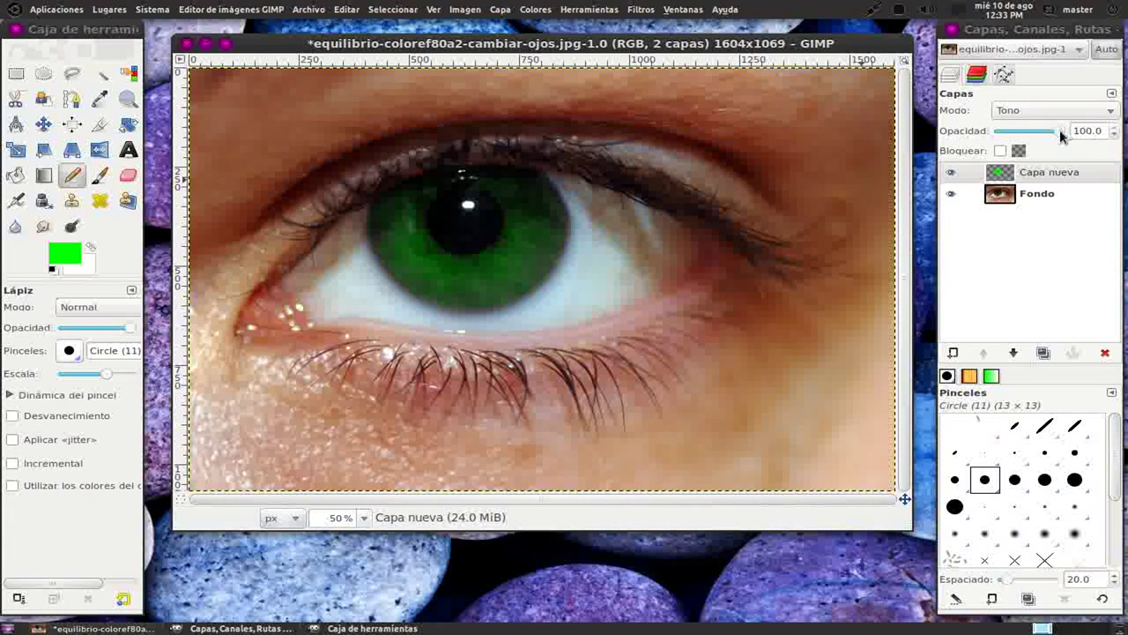
mouse_move(1061, 132)
mouse_down()
mouse_move(1019, 137)
mouse_move(1028, 139)
mouse_up()
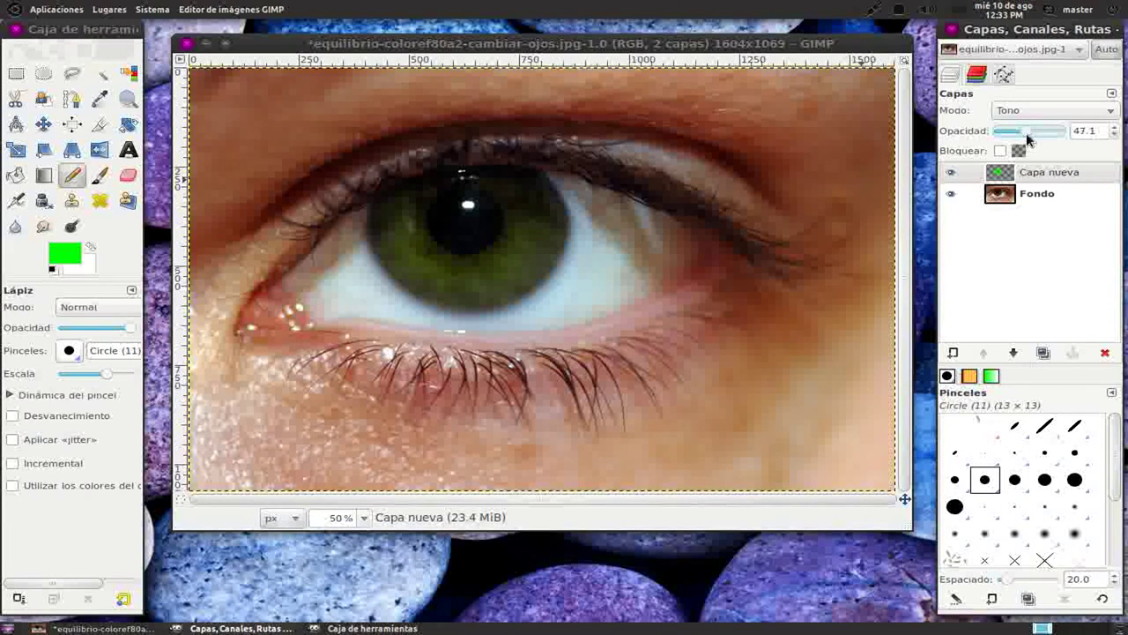
drag(1028, 140, 1038, 139)
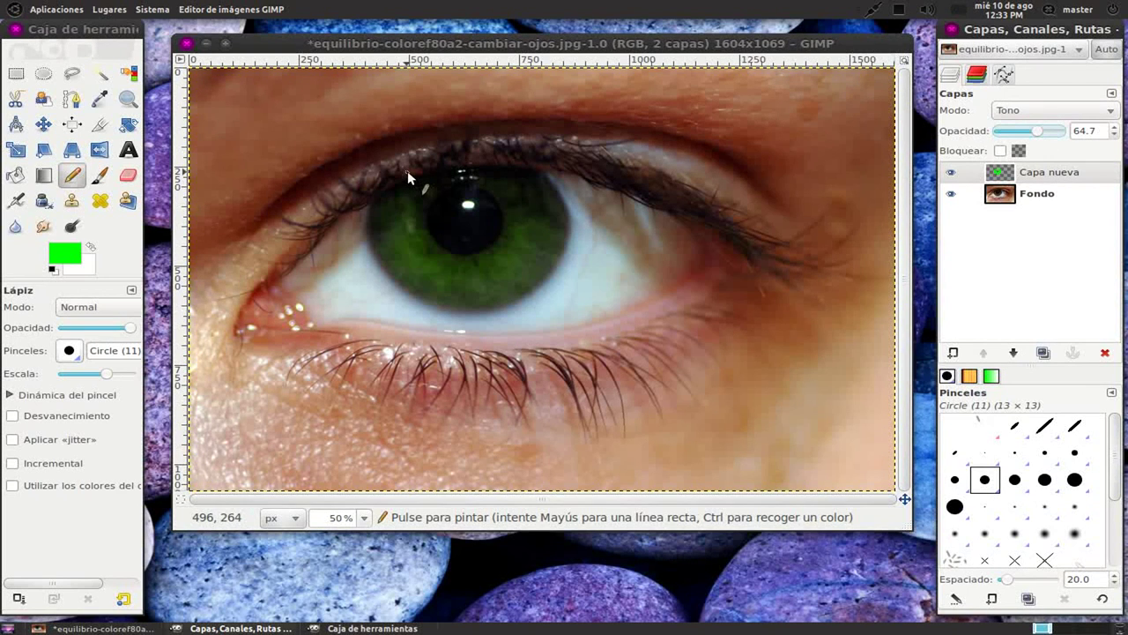
click(951, 173)
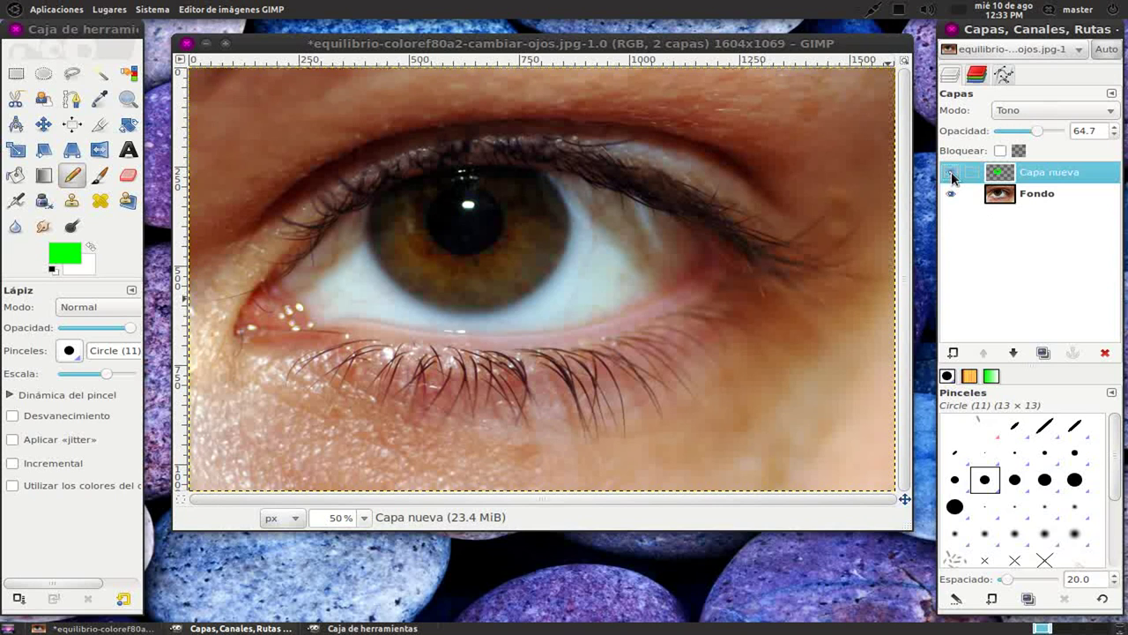
click(951, 174)
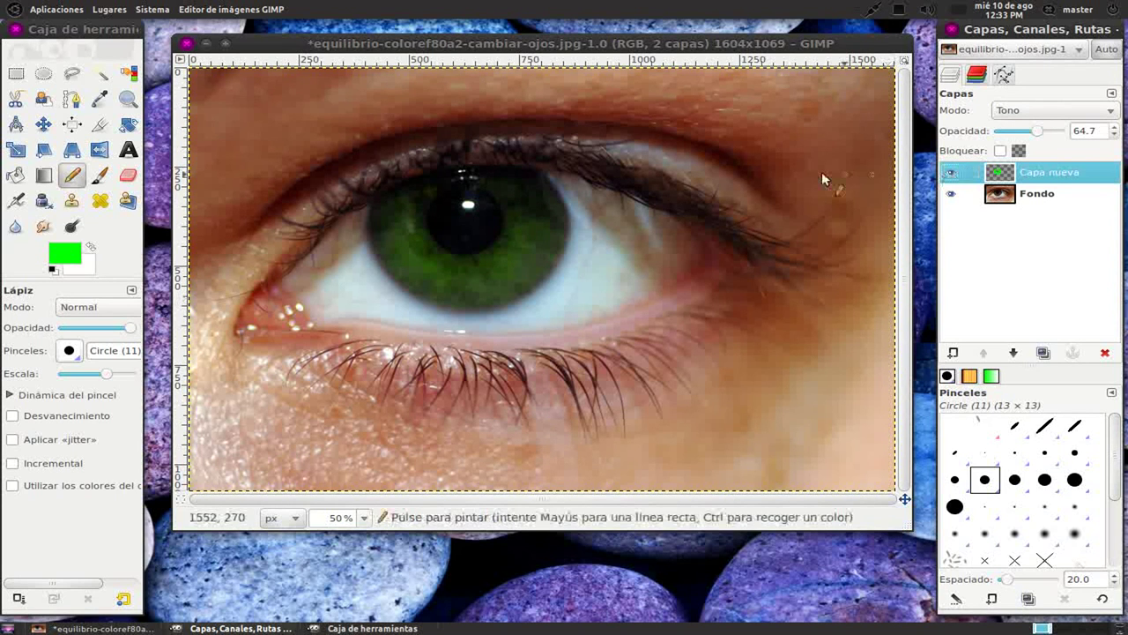
drag(340, 45, 344, 49)
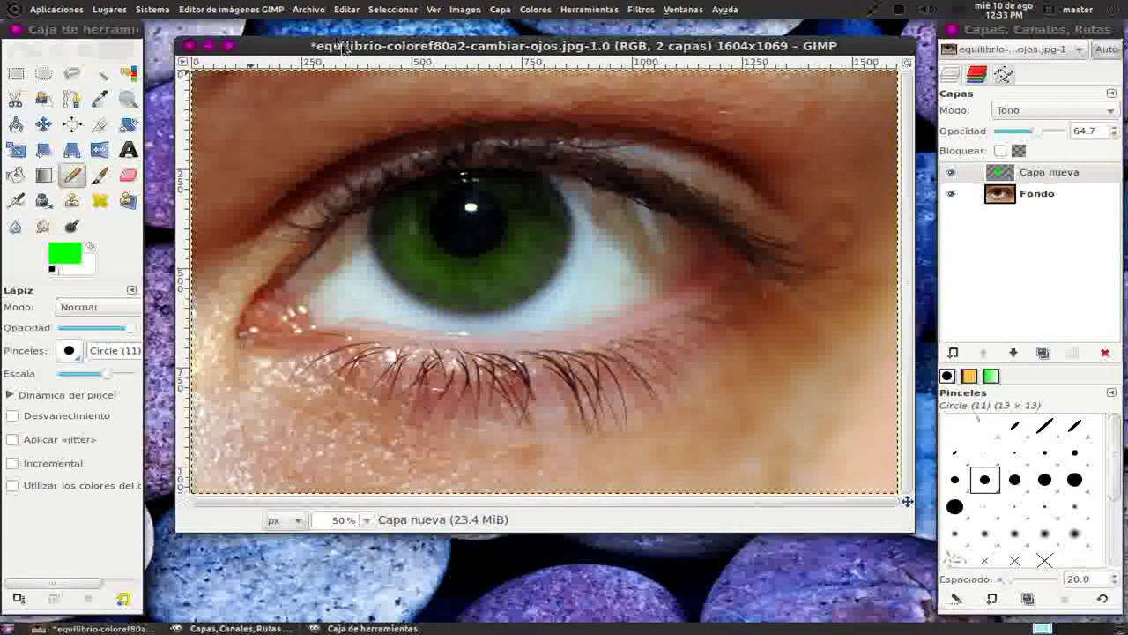
click(310, 9)
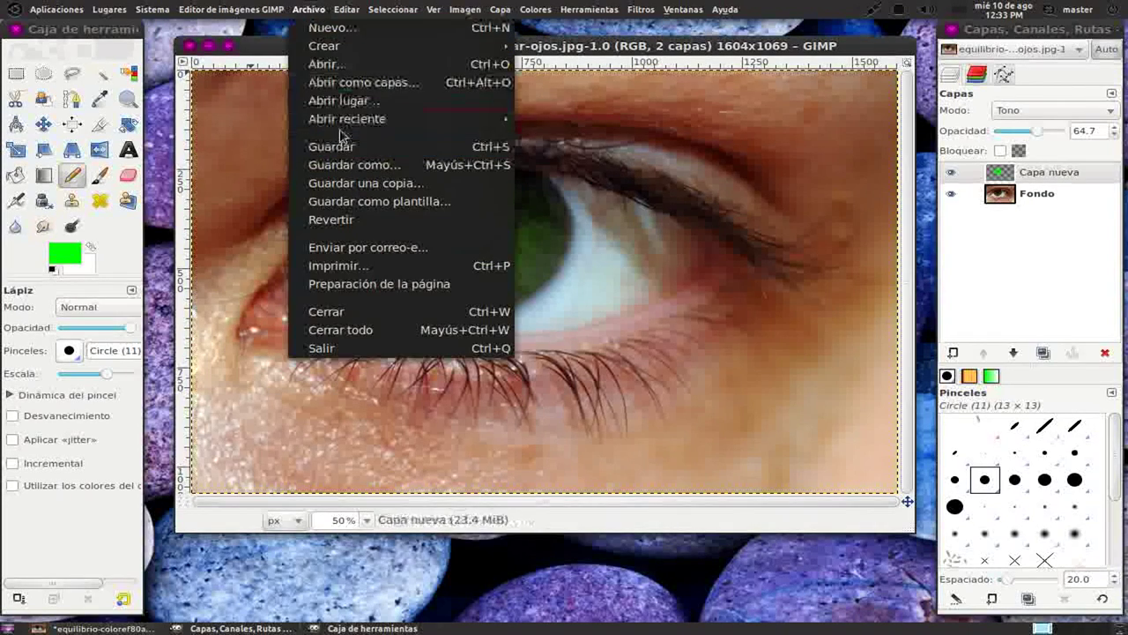
click(670, 55)
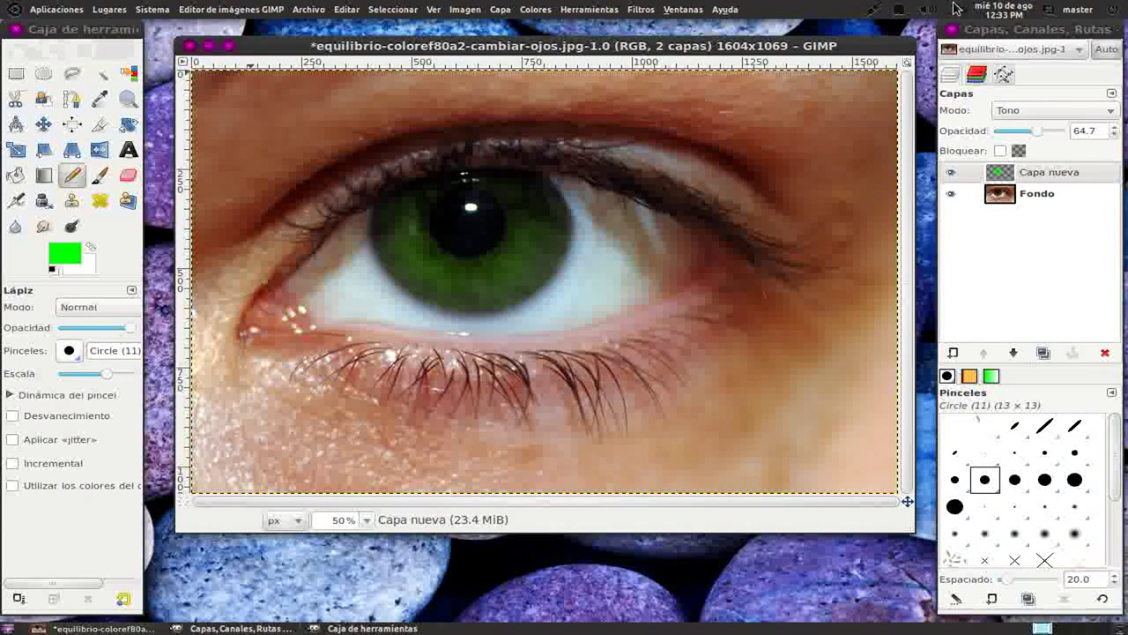